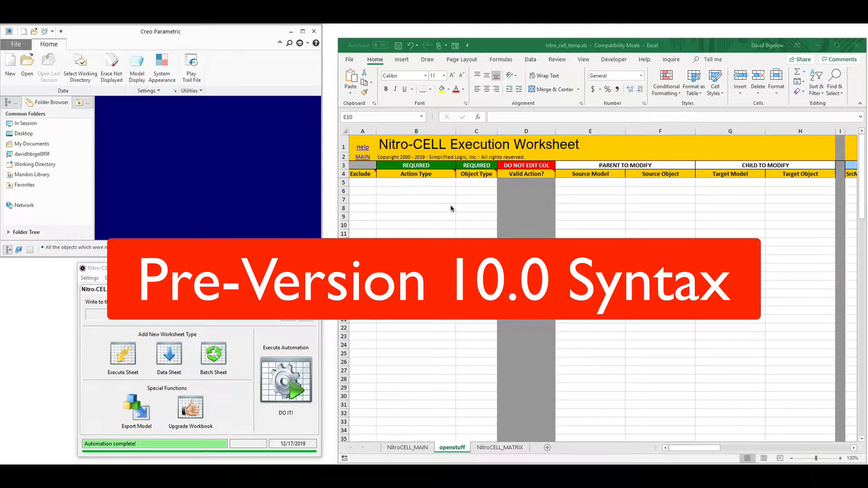
- Set row 7 to object type Application with action ERASE_MEMORY from the dropdowns
left_click(494, 200)
left_click(489, 185)
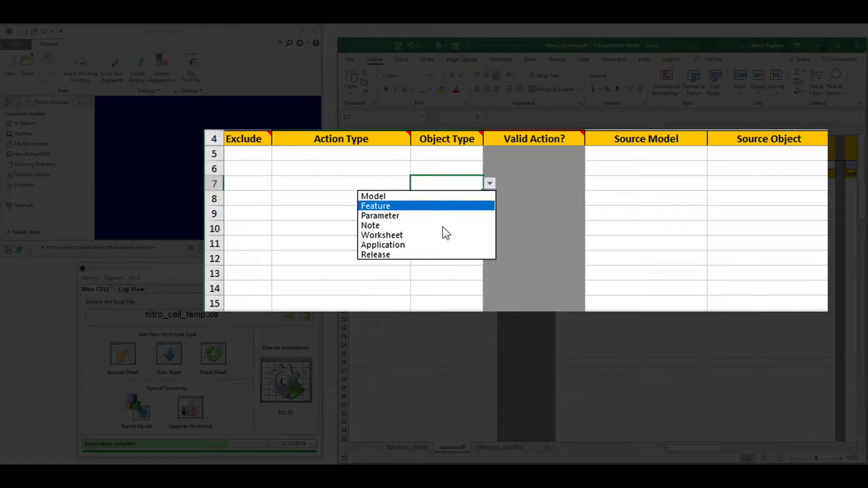
left_click(424, 252)
left_click(400, 185)
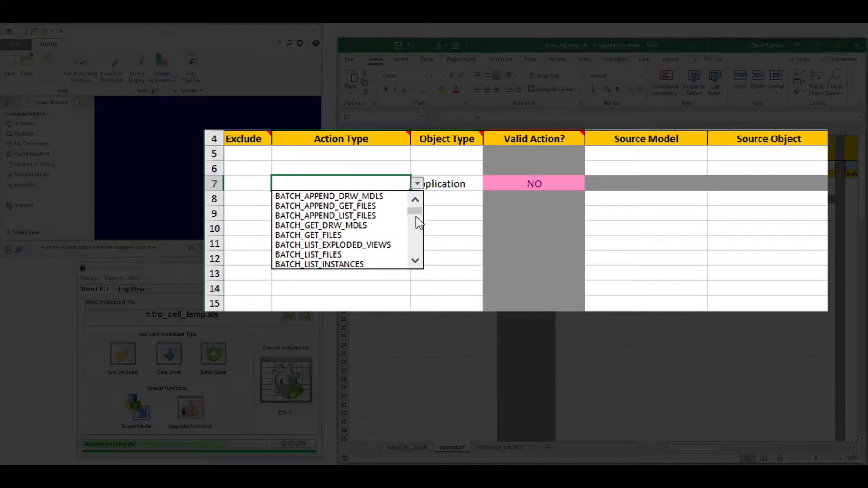
mouse_move(415, 210)
left_mouse_down()
mouse_move(415, 234)
mouse_move(414, 221)
left_mouse_up()
left_click(380, 229)
- Set row 9 to object type Model with action OPEN from the dropdowns
left_click(467, 213)
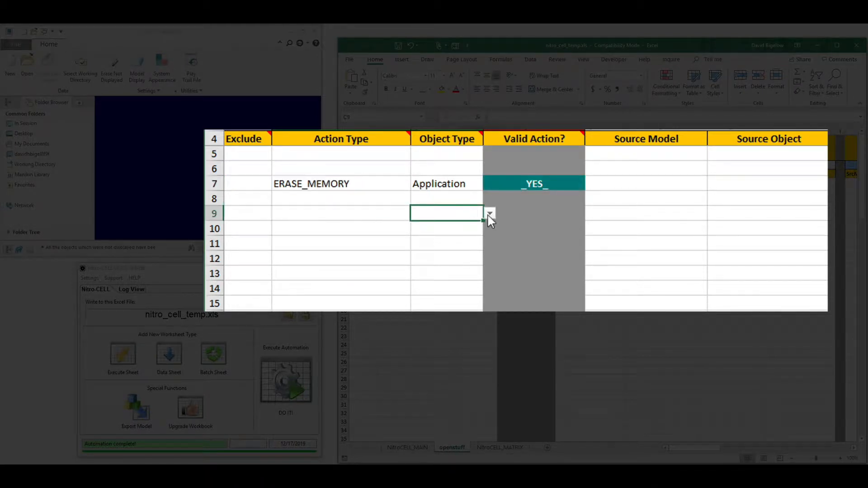
left_click(489, 214)
left_click(437, 225)
left_click(401, 211)
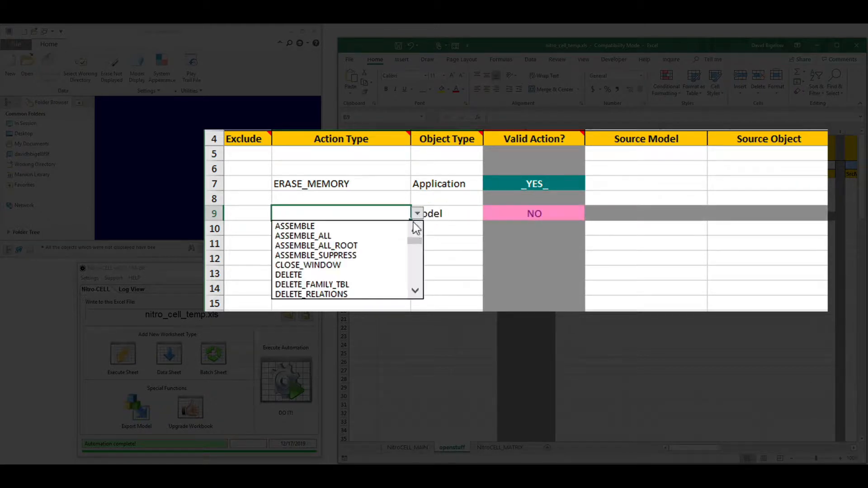
left_click_drag(415, 231, 416, 276)
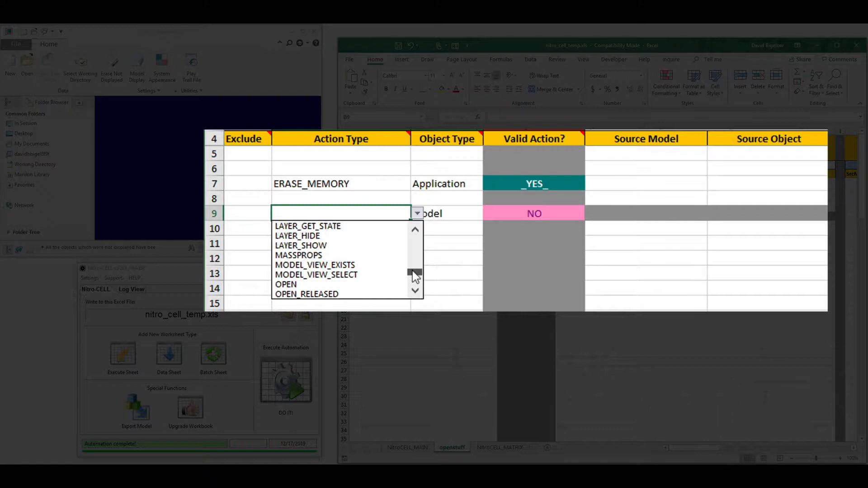
left_click(369, 284)
- Enter basket.prt as row 9's source model and run DO IT to load it in Creo
left_click(624, 215)
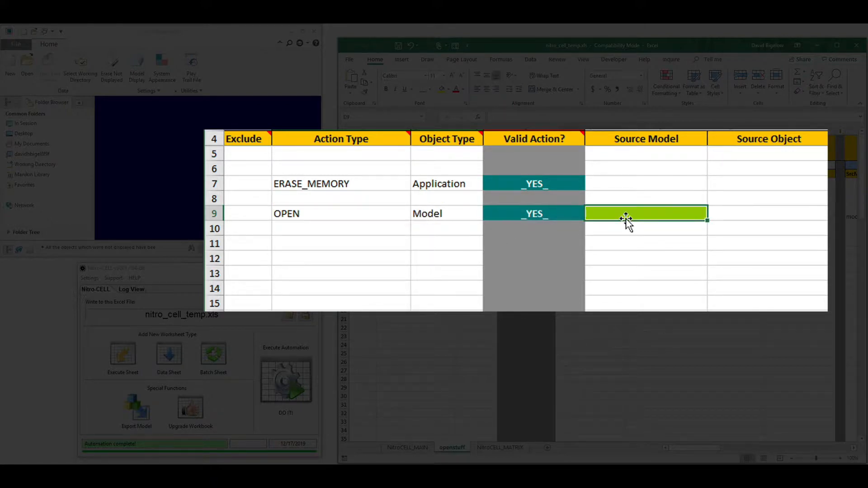
type("basket.prt")
key("Return")
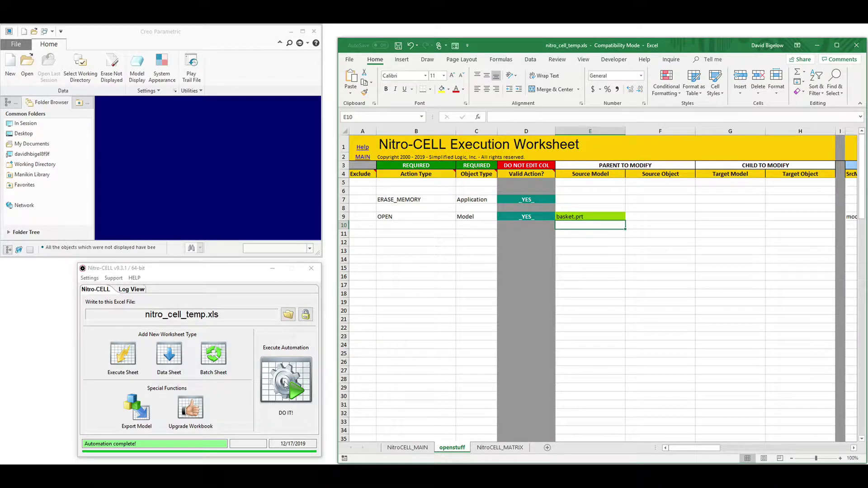
left_click(286, 382)
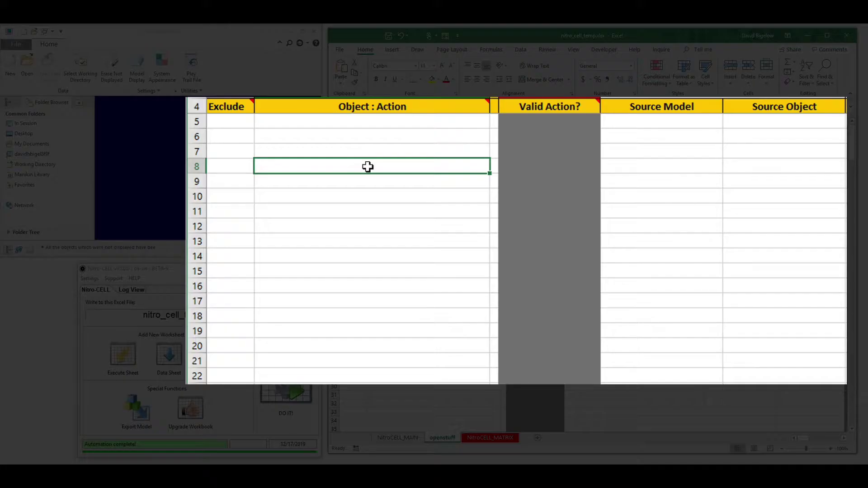
type("=nc")
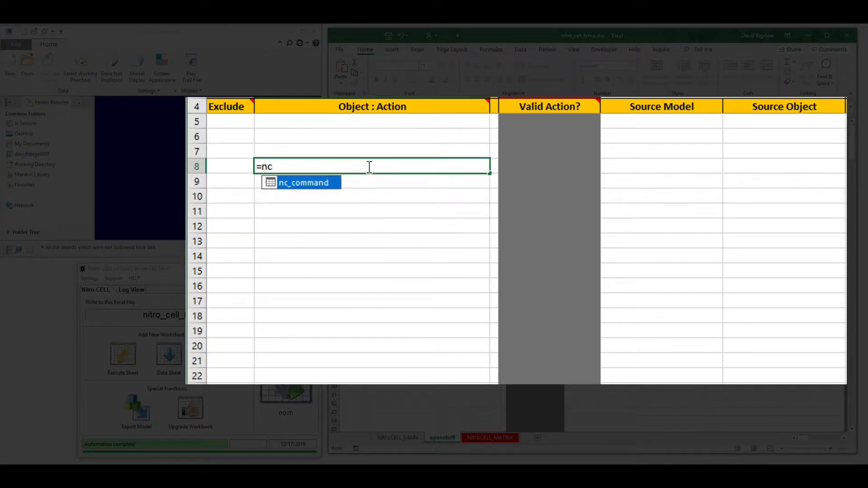
- Fill B8 with application : ERASE_MEMORY via =nc_command[ autocomplete, then move to row 11
key("Tab")
type("[")
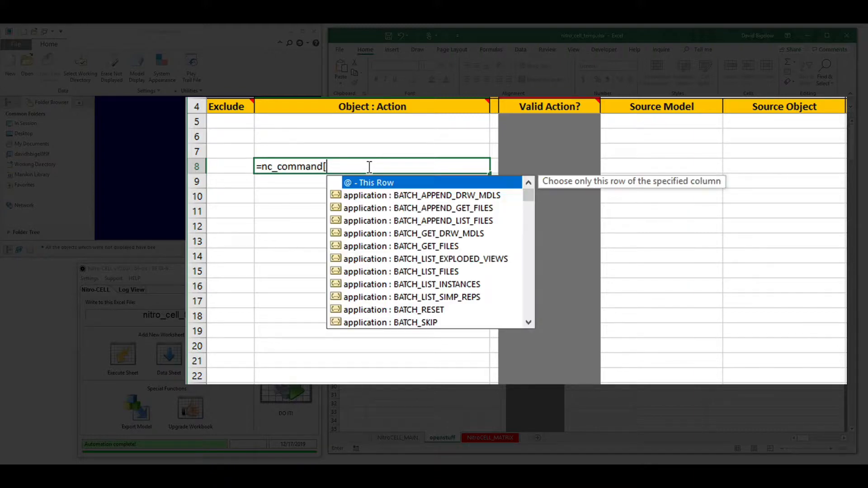
type("eras")
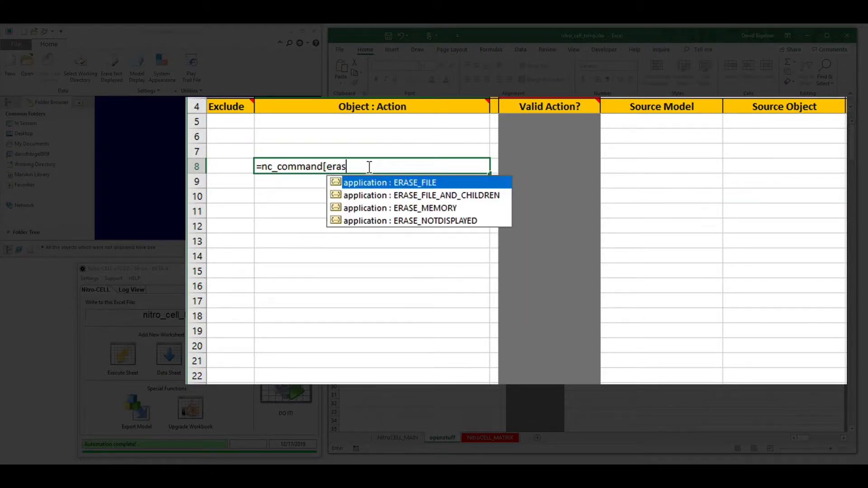
type("e")
key("Down")
key("Down")
key("Tab")
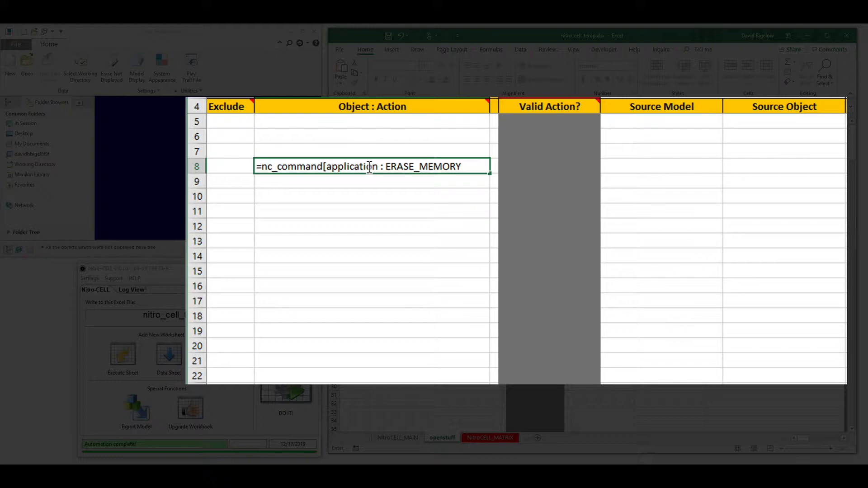
key("Return")
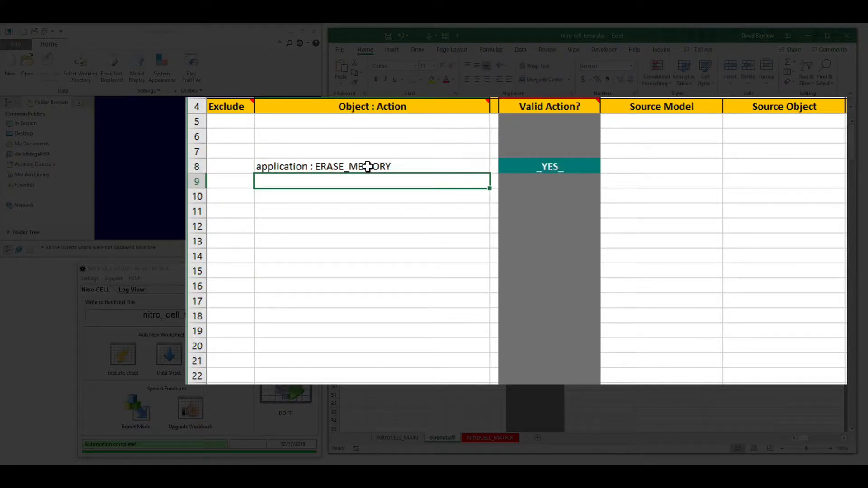
key("Down")
key("Down")
type("=")
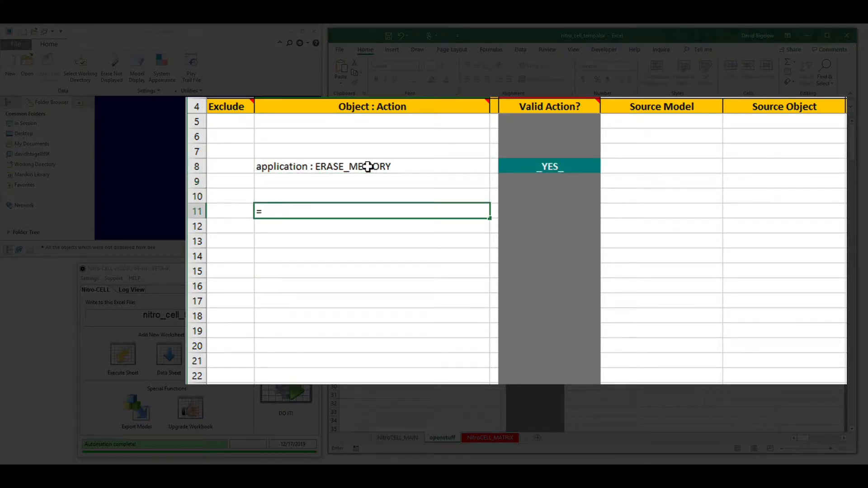
type("model")
- Correct the mistyped text and commit model : OPEN in B11 via nc_command autocomplete
key("BackSpace")
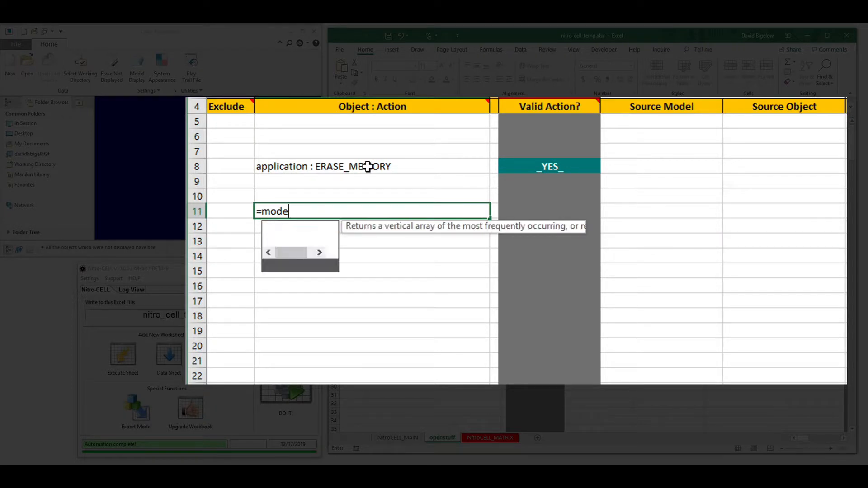
key("BackSpace")
key("BackSpace")
key("BackSpace")
key("BackSpace")
type("open")
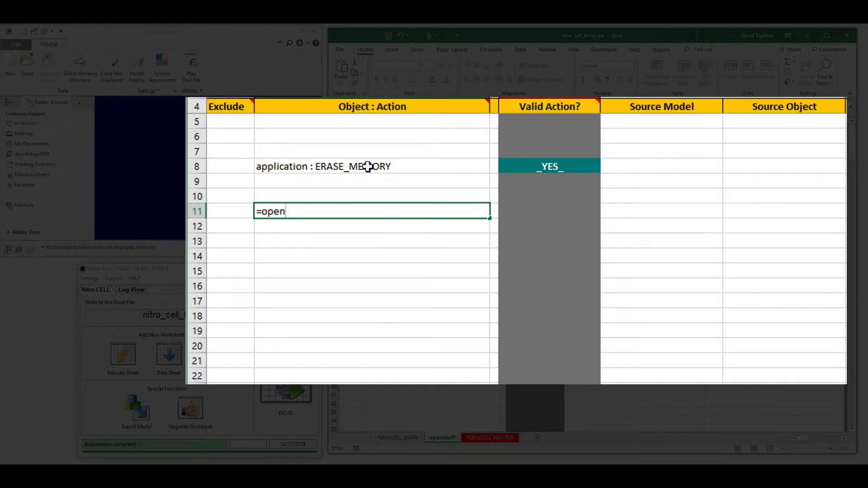
key("BackSpace")
key("BackSpace")
key("BackSpace")
key("BackSpace")
type("nc")
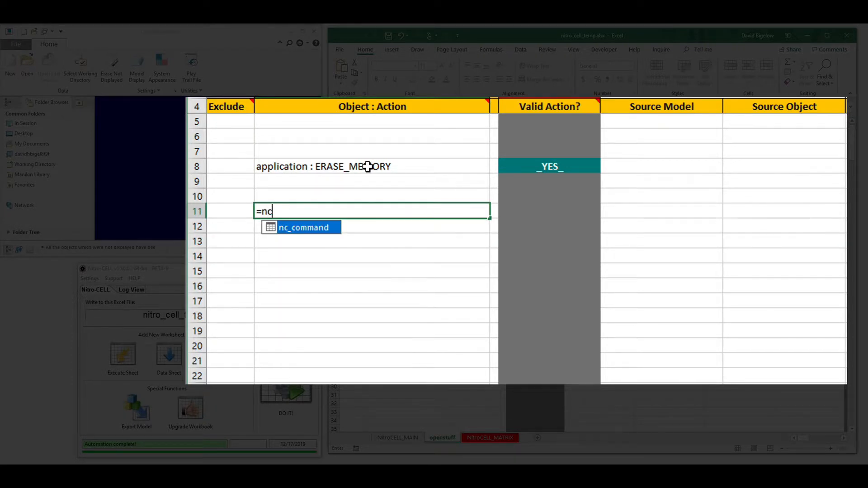
type("_command[")
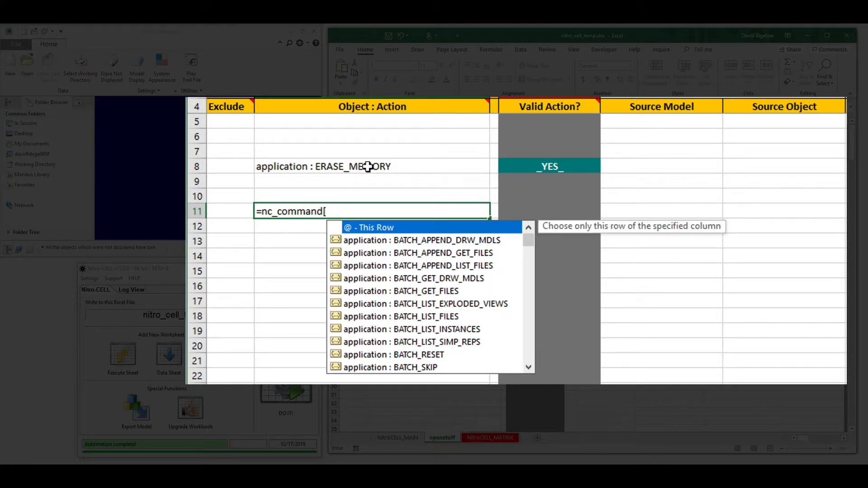
type("open")
key("Down")
key("Tab")
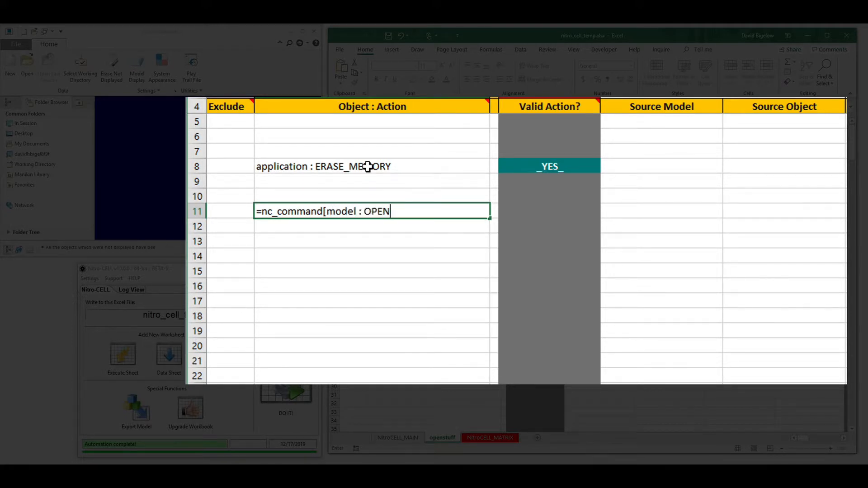
key("Return")
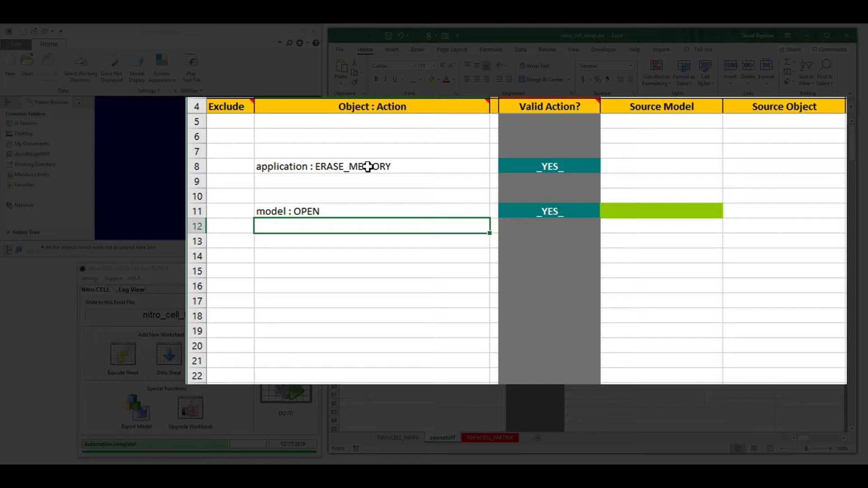
- Enter basket.prt as row 11's source model and run DO IT to open it in Creo
key("Up")
key("Right")
key("Right")
type("basket.")
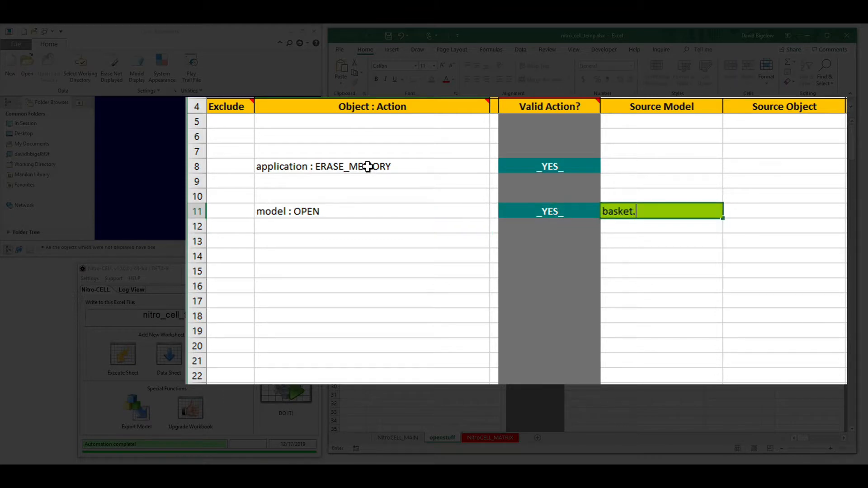
type("prt")
key("Return")
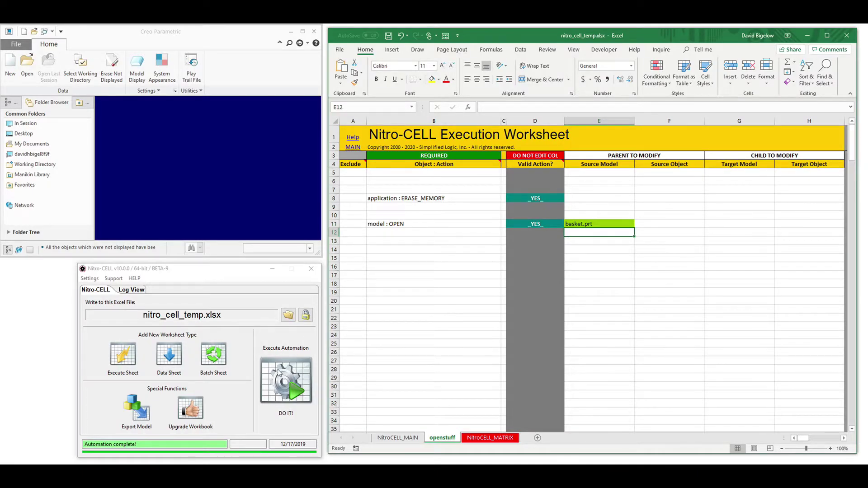
left_click(279, 372)
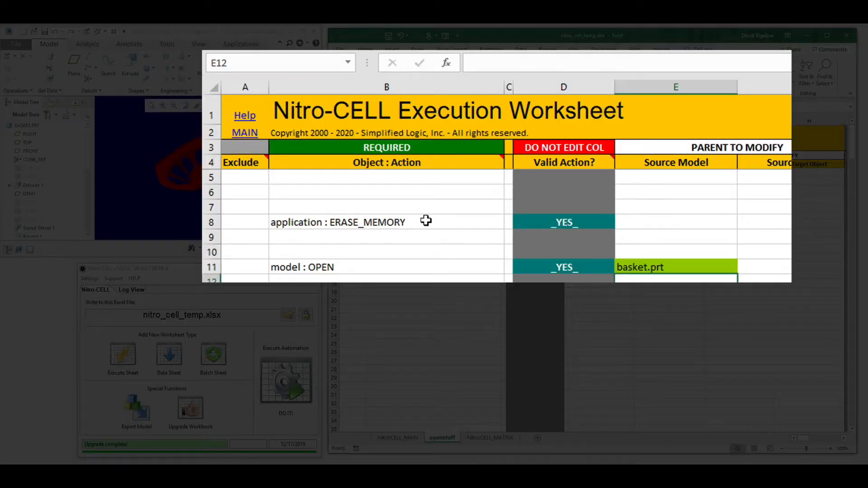
- Inspect the formulas stored in cells B8 and B11
left_click(458, 198)
left_click(414, 266)
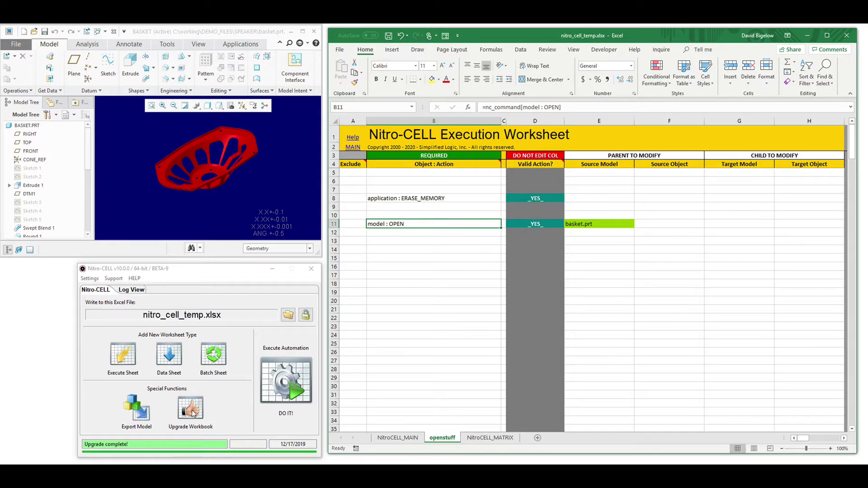
- Upgrade the workbook acknowledging the risks, dismiss the success message, and check B8's plain-text command
left_click(191, 410)
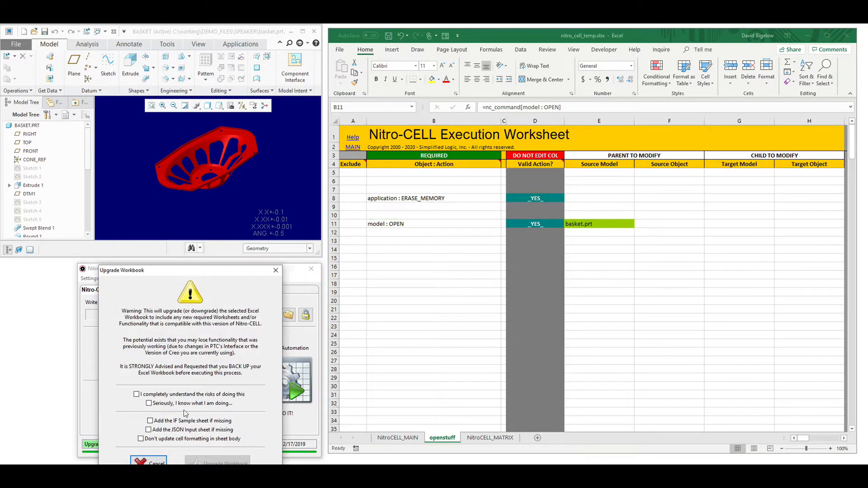
left_click(190, 398)
left_click(217, 463)
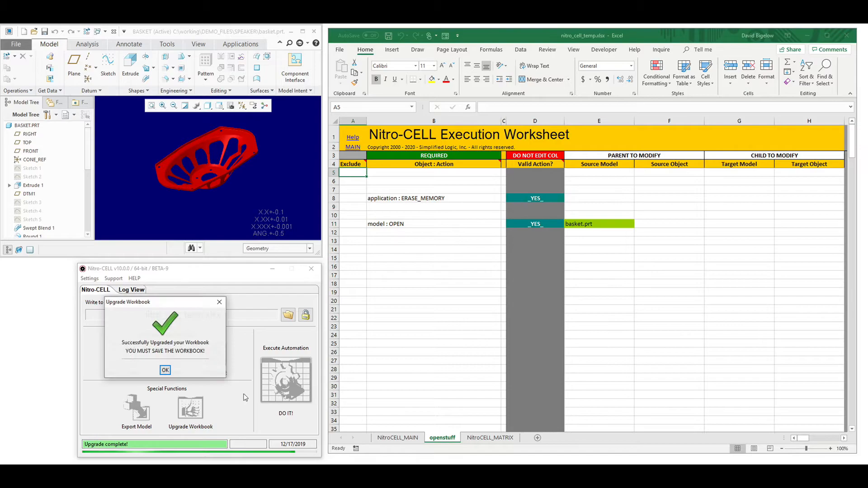
left_click(165, 370)
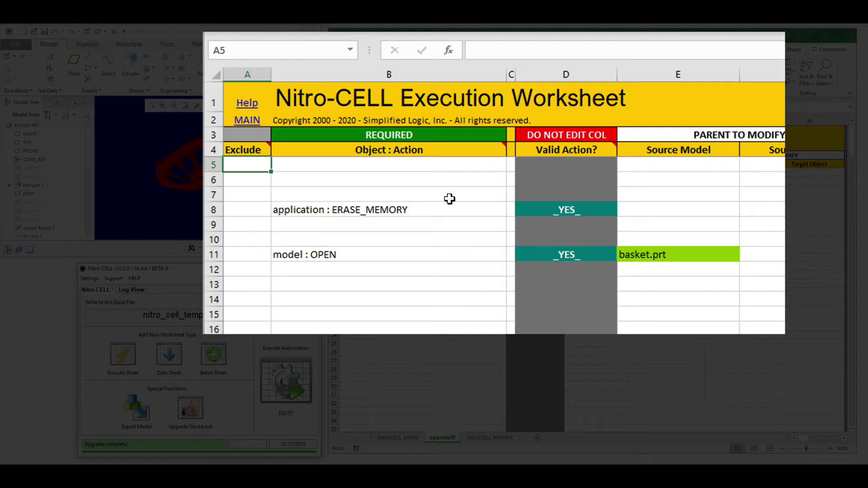
left_click(445, 207)
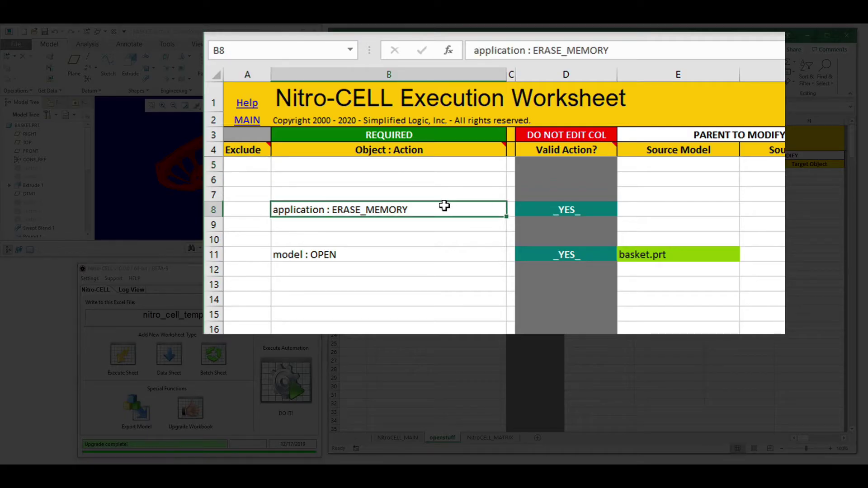
- Enter model : open with speaker.asm in row 15 and run DO IT to open the assembly
left_click(420, 254)
left_click(389, 310)
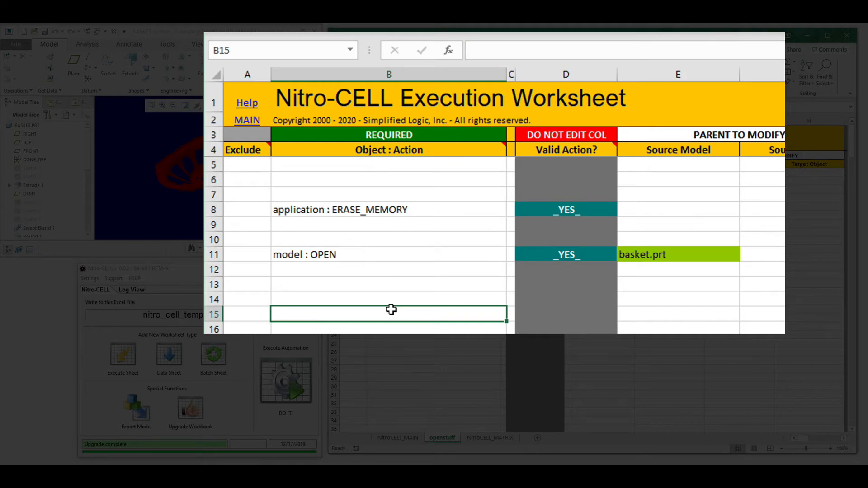
type("mode;")
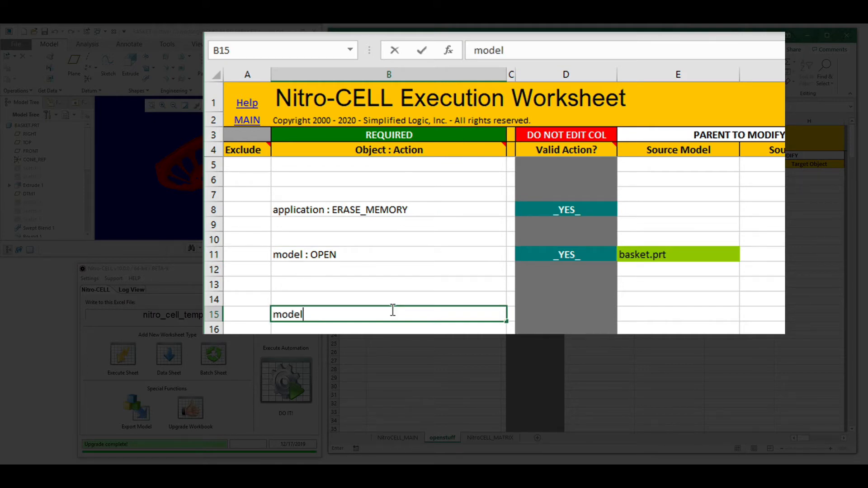
type("pen")
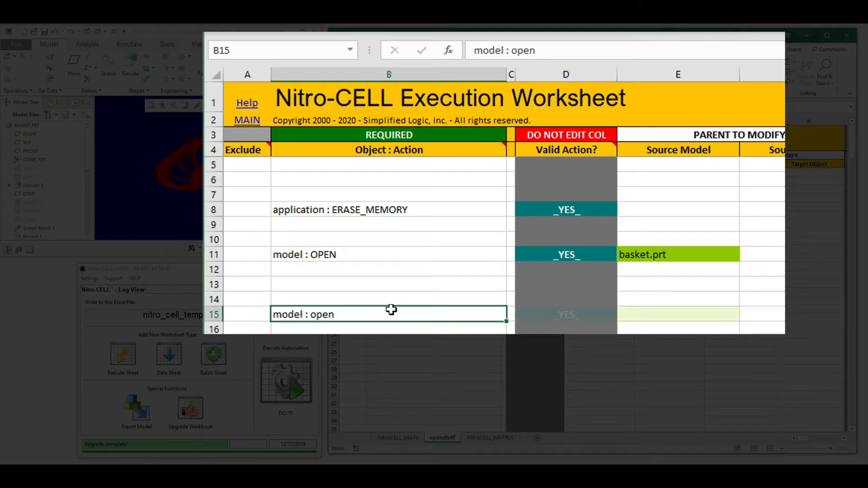
key("Tab")
key("Tab")
key("Tab")
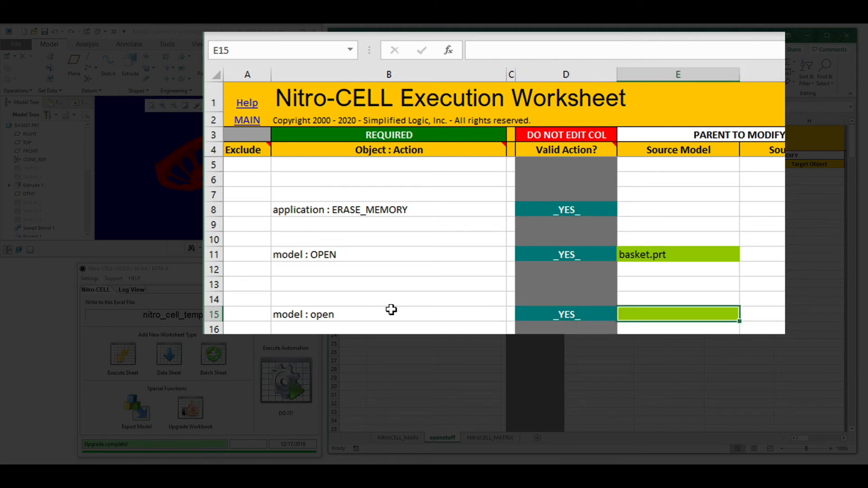
type("speaker.asm")
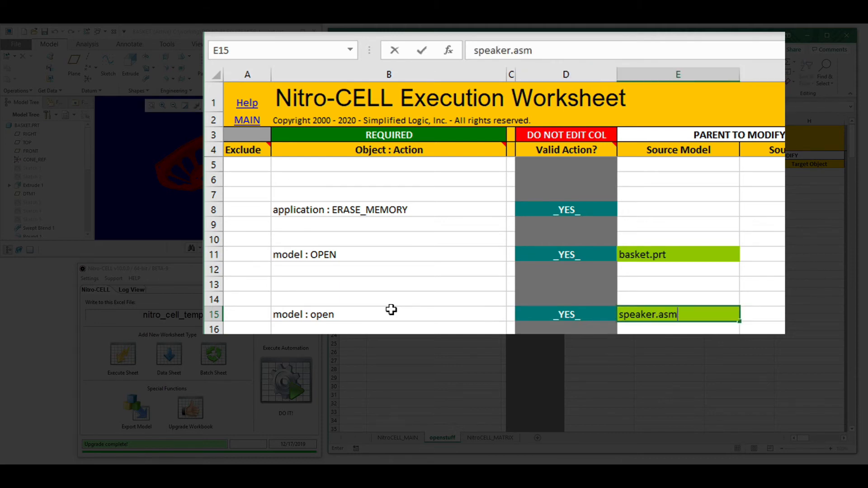
key("Return")
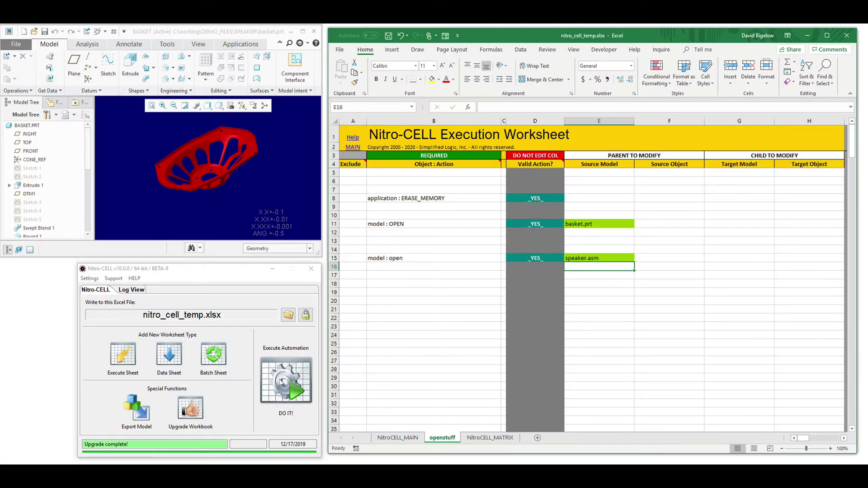
left_click(283, 382)
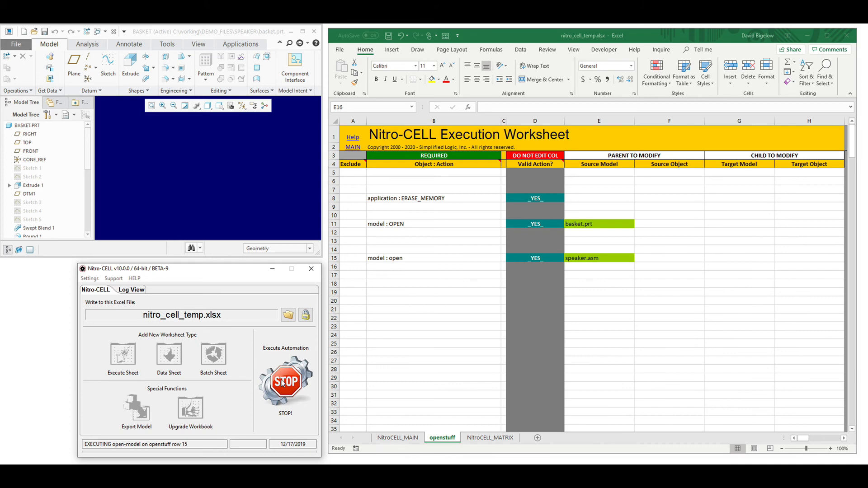